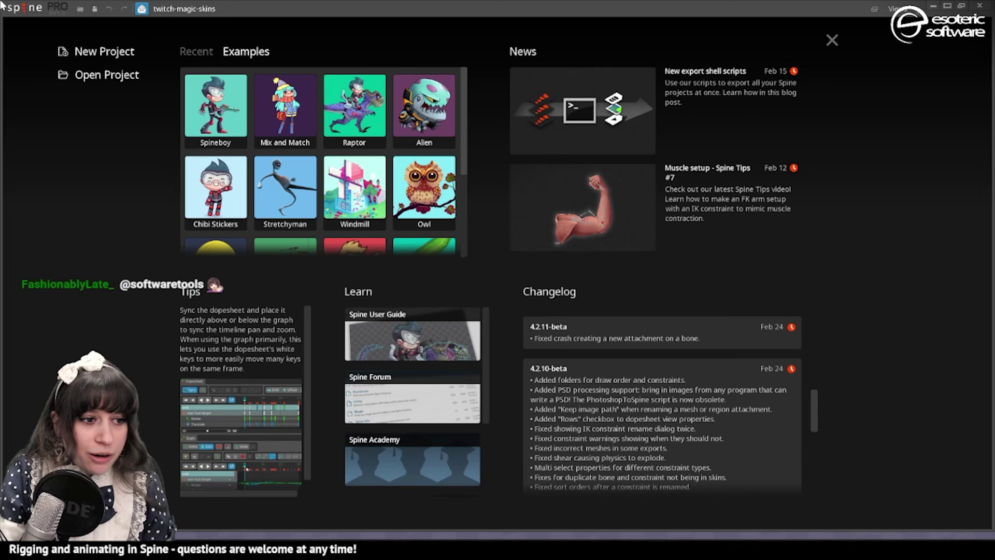
# - Set up Import Data for twitch-sunflower.psd as a new project with skeleton name twitch-sunflower
pyautogui.click(24, 11)
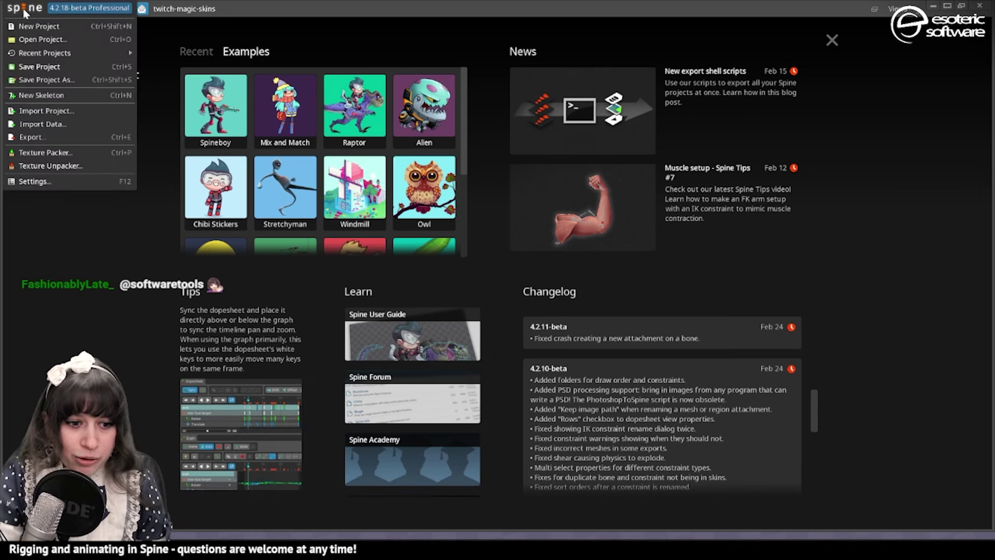
pyautogui.click(46, 124)
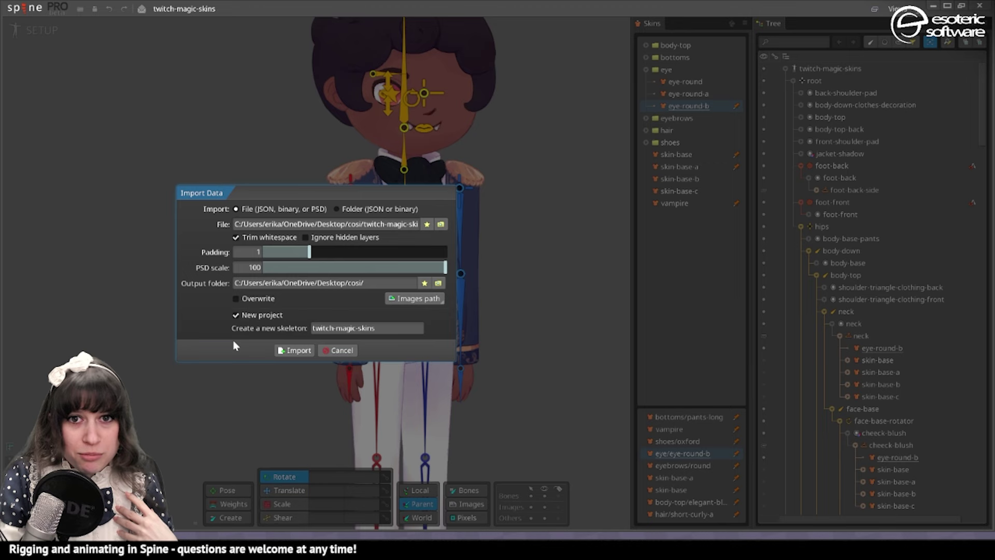
pyautogui.press('Escape')
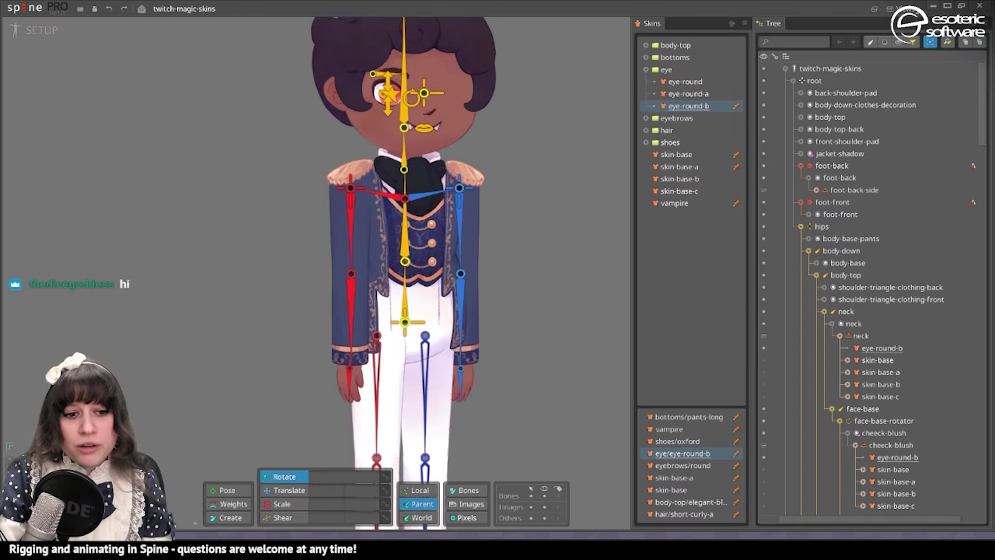
pyautogui.hotkey('ctrl', 'i')
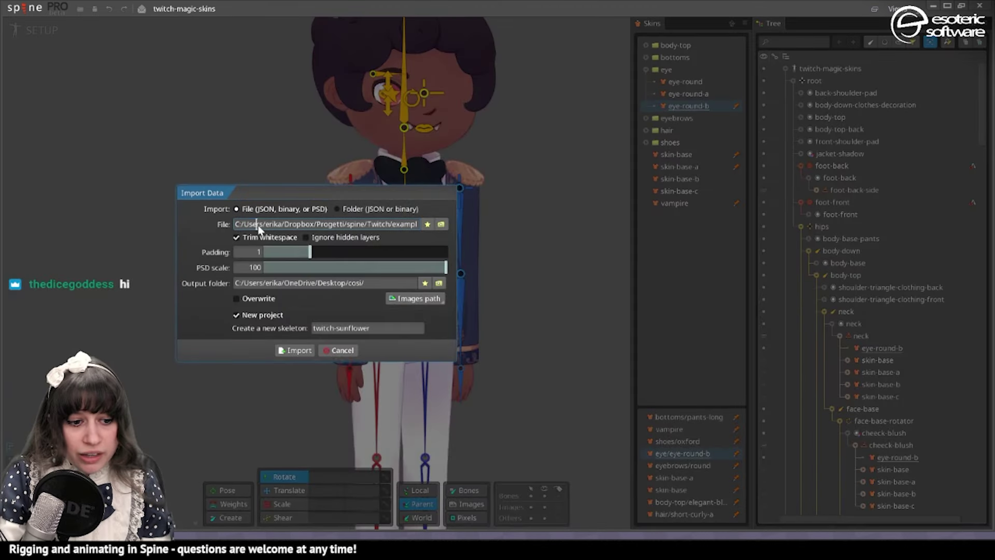
pyautogui.click(339, 224)
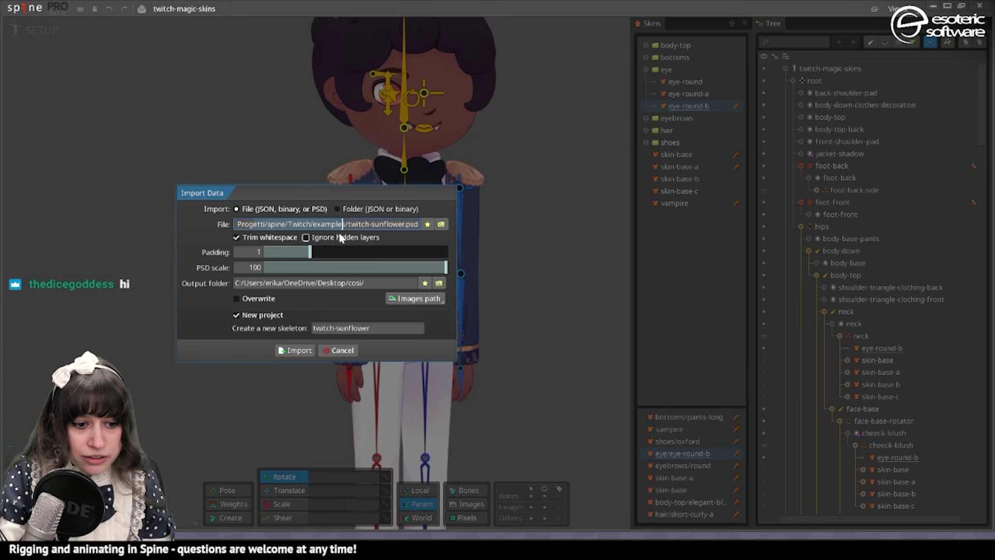
pyautogui.press('End')
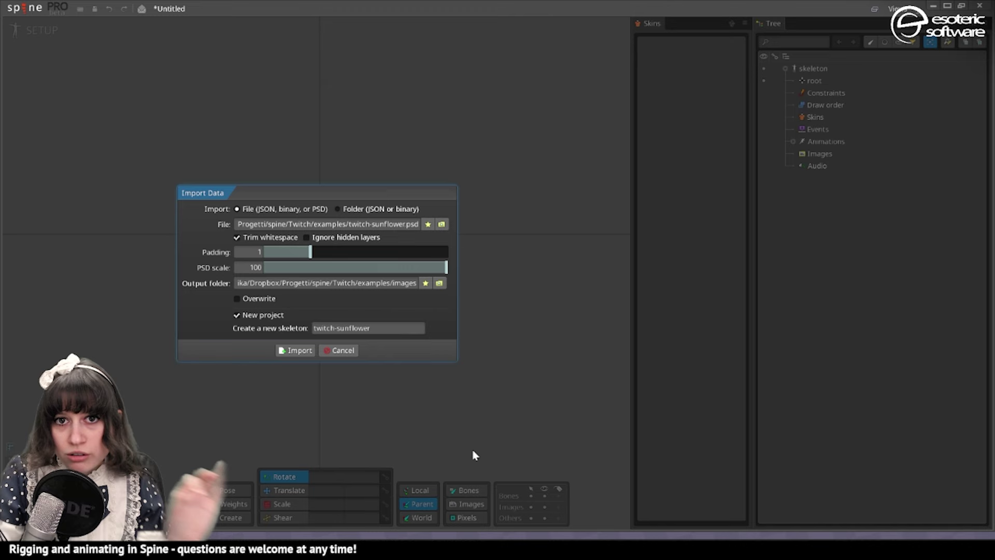
# - Import twitch-sunflower.psd, discarding unsaved changes, then reopen Import Data for the mermeow file
pyautogui.click(293, 351)
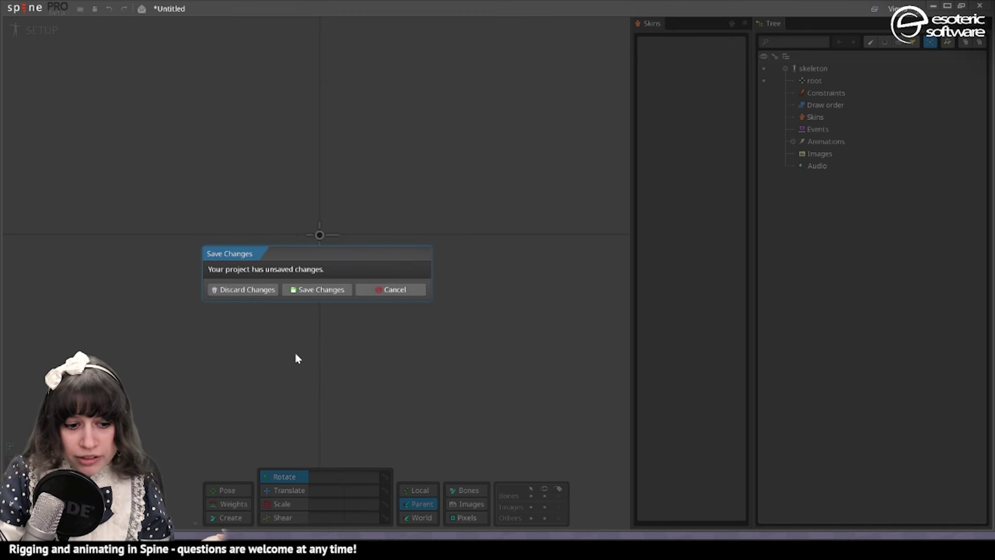
pyautogui.click(247, 289)
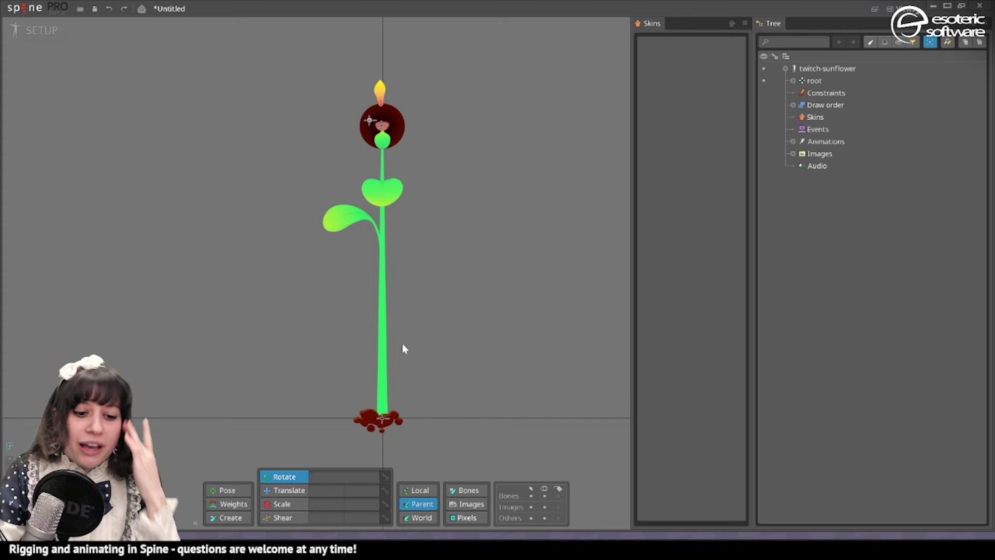
pyautogui.scroll(-2, 368, 337)
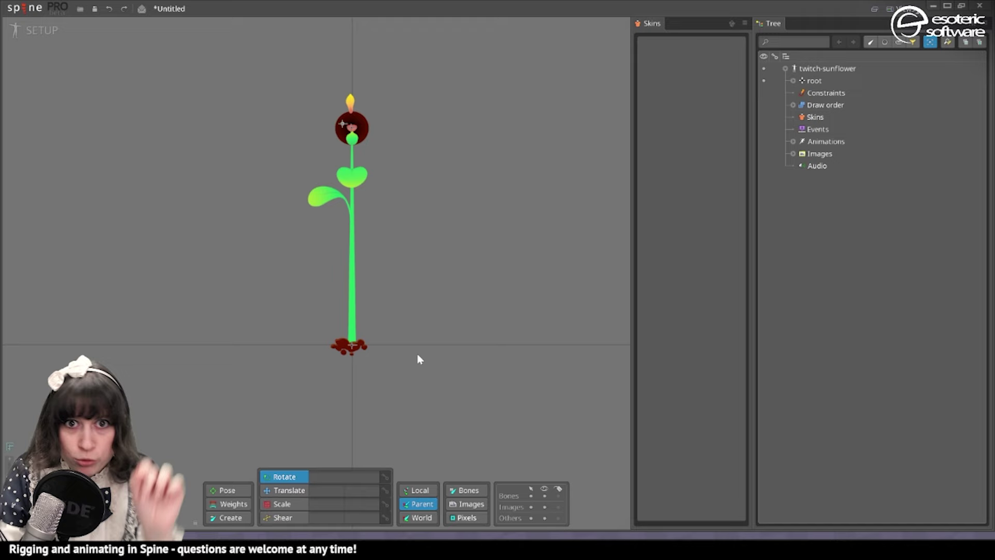
pyautogui.scroll(3, 415, 359)
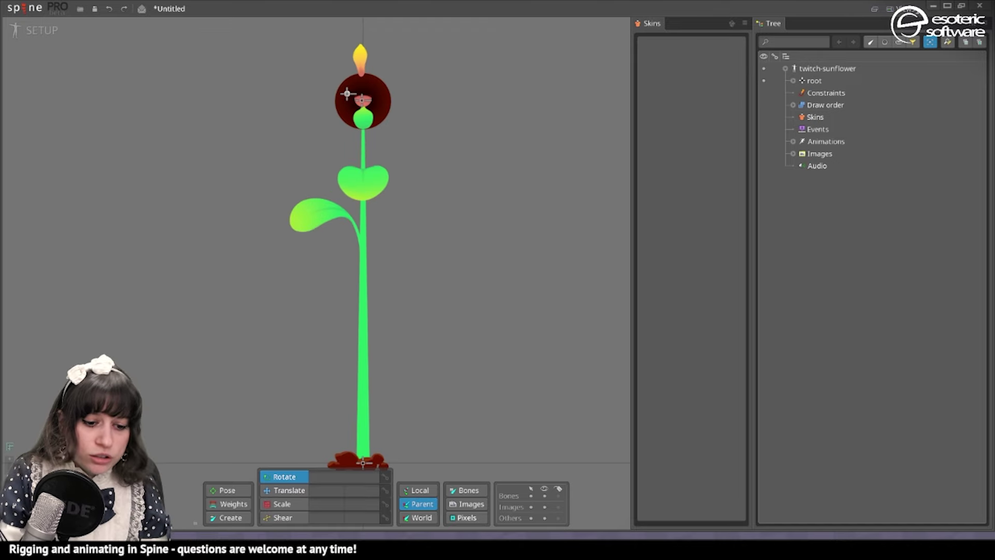
pyautogui.hotkey('ctrl', 'i')
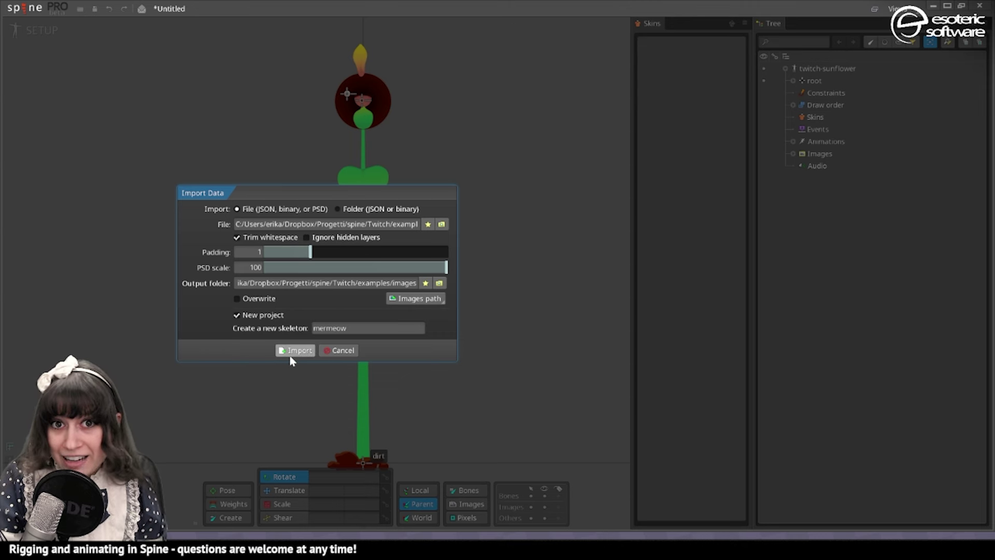
# - Import the mermeow PSD into the existing twitch-sunflower skeleton and overwrite the mouth images
pyautogui.click(268, 322)
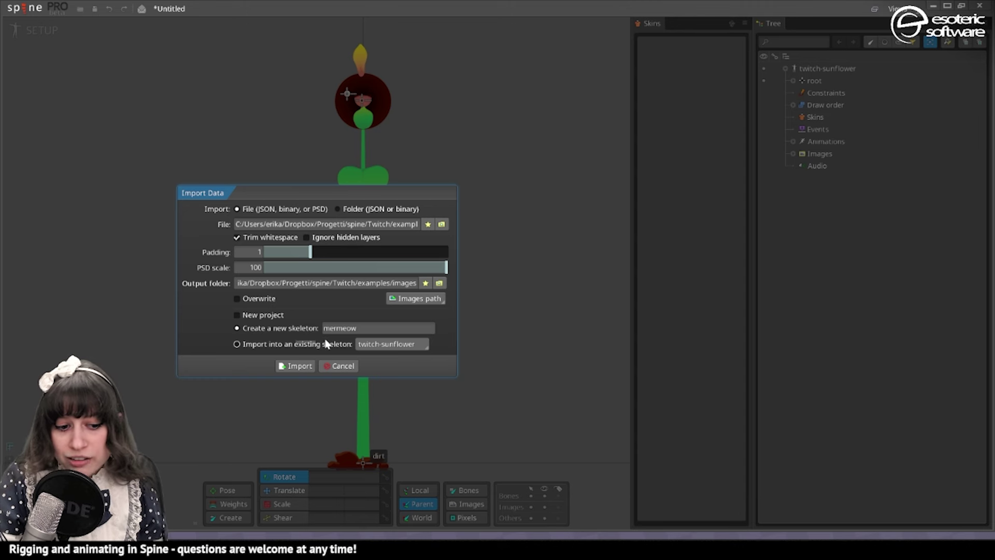
pyautogui.moveTo(281, 346)
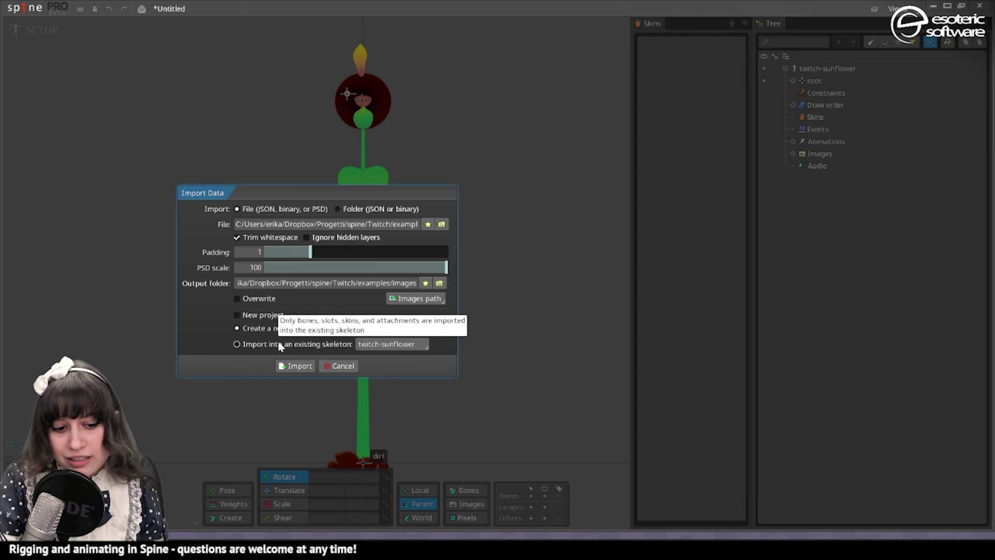
pyautogui.click(281, 345)
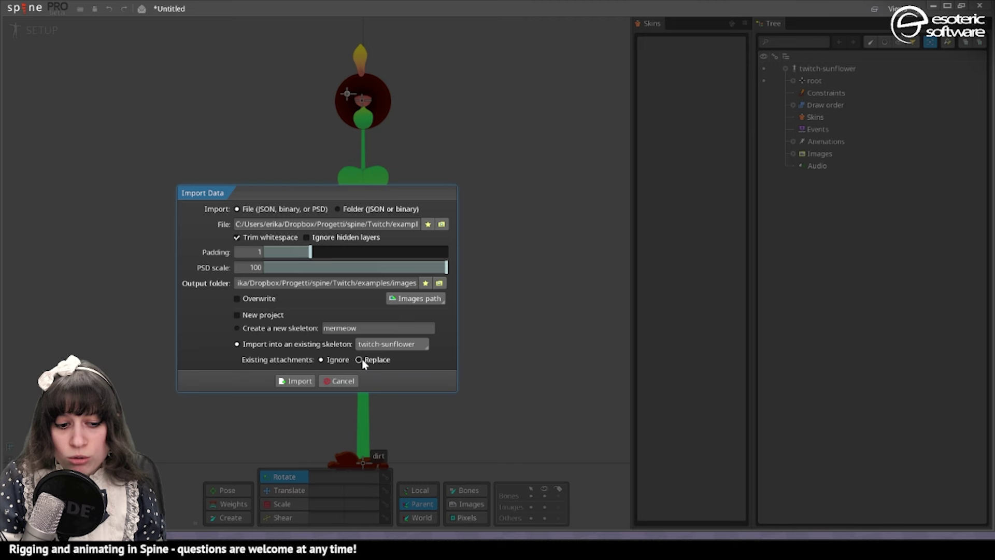
pyautogui.click(288, 381)
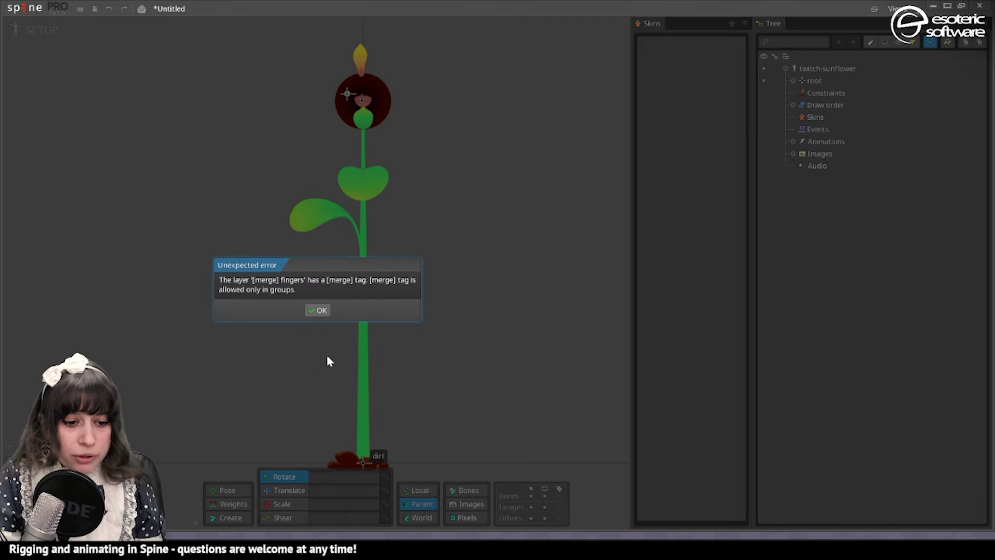
pyautogui.click(318, 311)
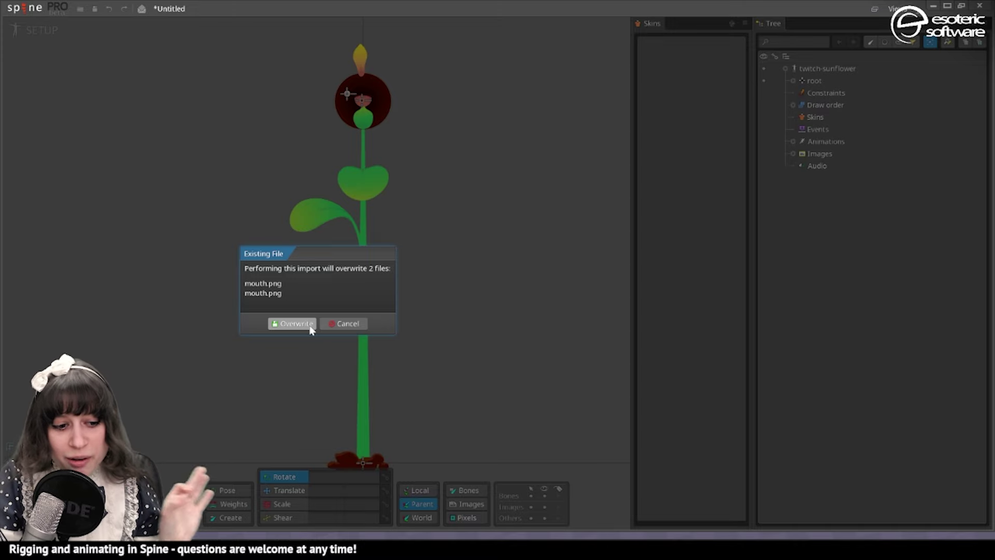
pyautogui.click(310, 330)
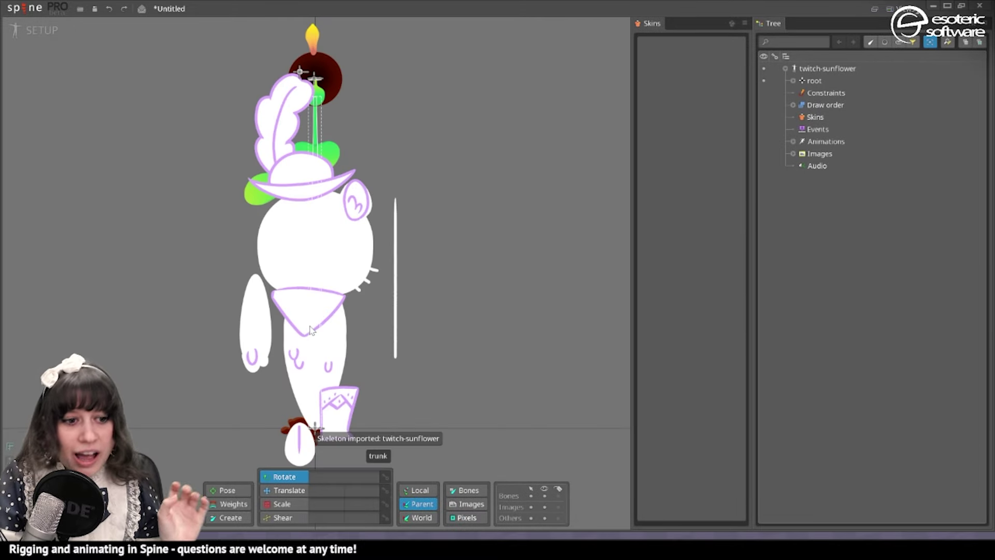
pyautogui.scroll(-2, 311, 181)
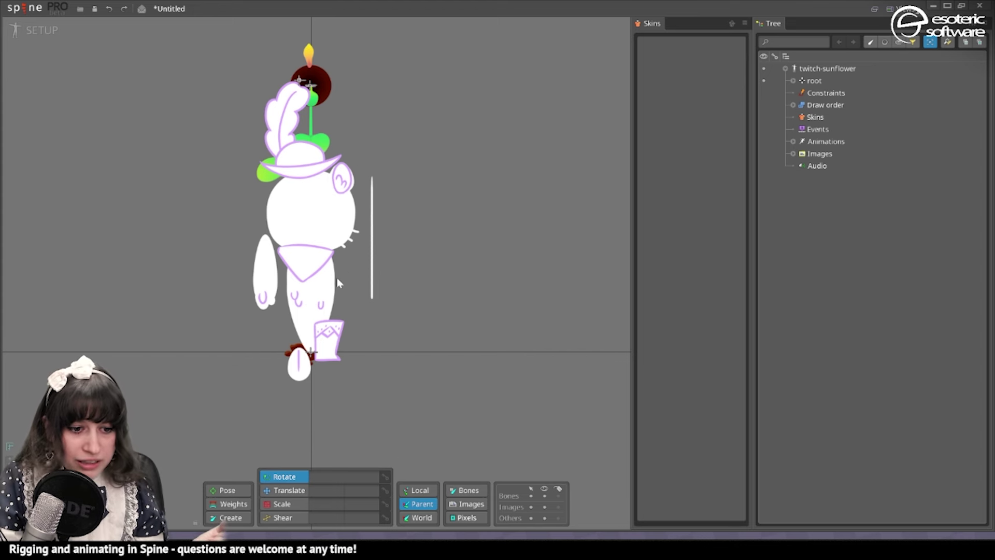
pyautogui.hotkey('alt', 'Tab')
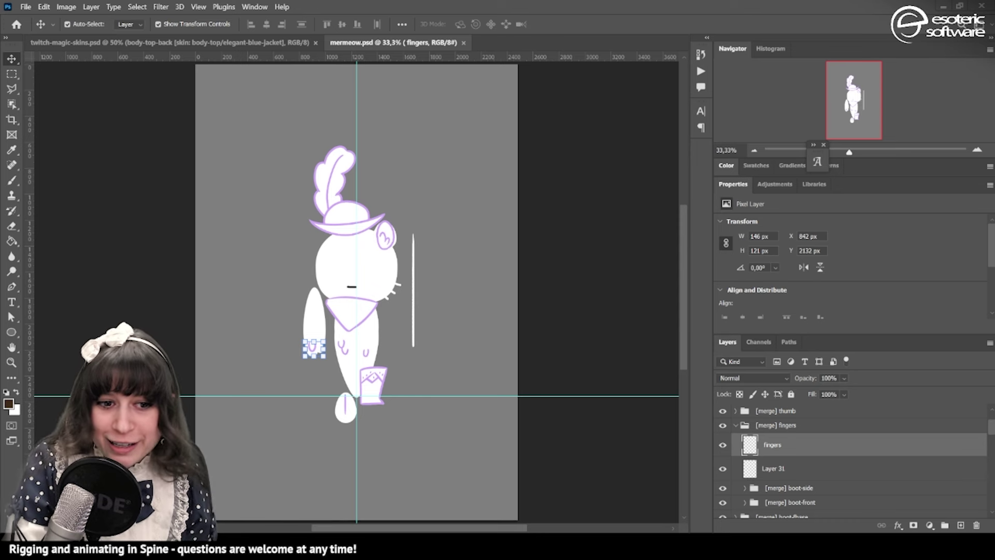
pyautogui.hotkey('alt', 'Tab')
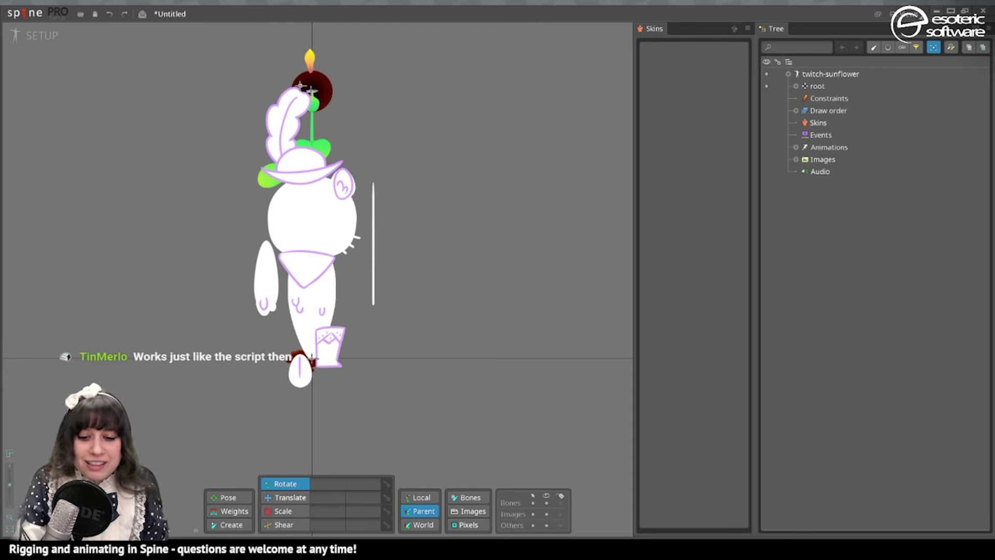
# - Start a new project and import the celestial circus PSD with New project checked
pyautogui.hotkey('ctrl', 'n')
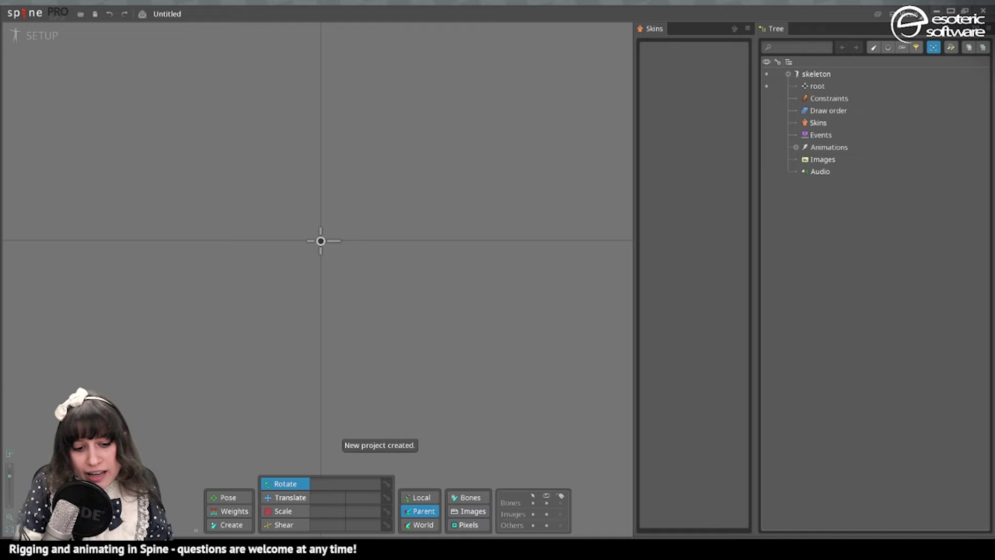
pyautogui.hotkey('ctrl', 'i')
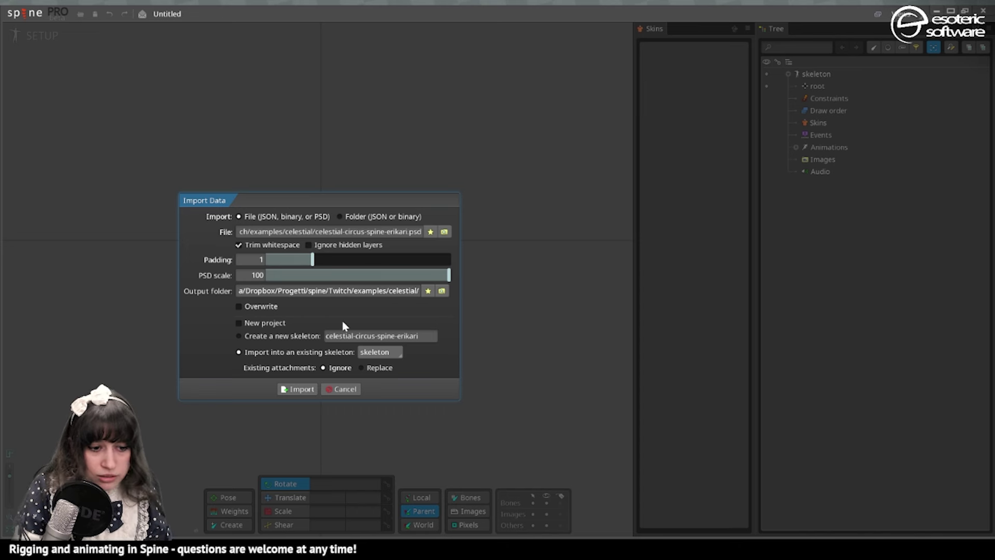
pyautogui.click(239, 323)
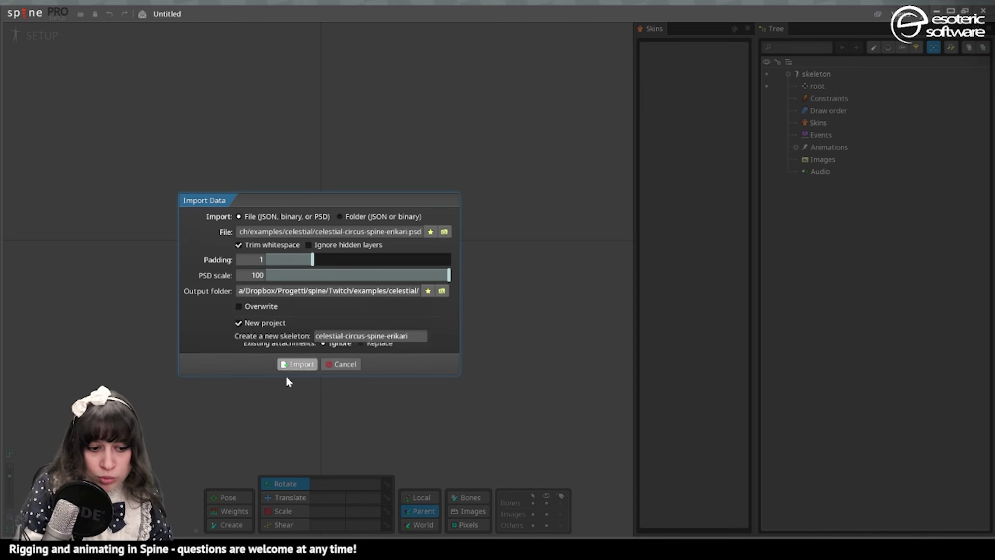
pyautogui.click(311, 363)
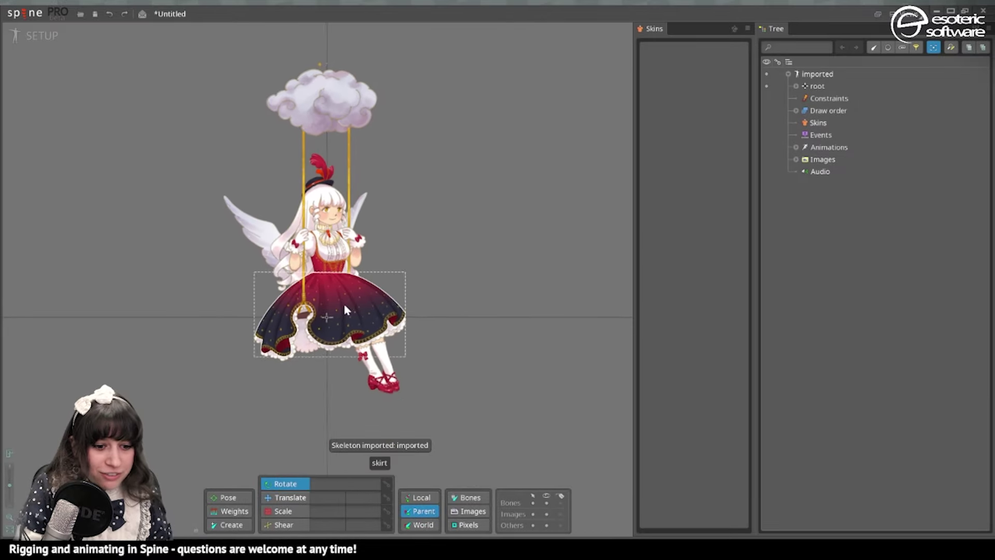
# - Inspect the imported girl by selecting the feathers-front attachment and eye-back-shadow slot
pyautogui.scroll(8, 343, 303)
pyautogui.scroll(-6, 428, 128)
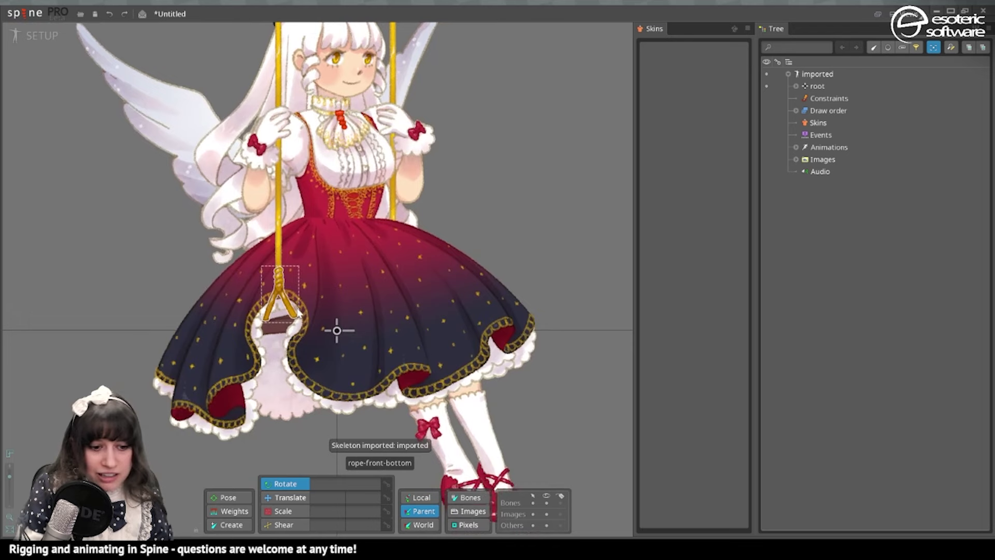
pyautogui.click(286, 98)
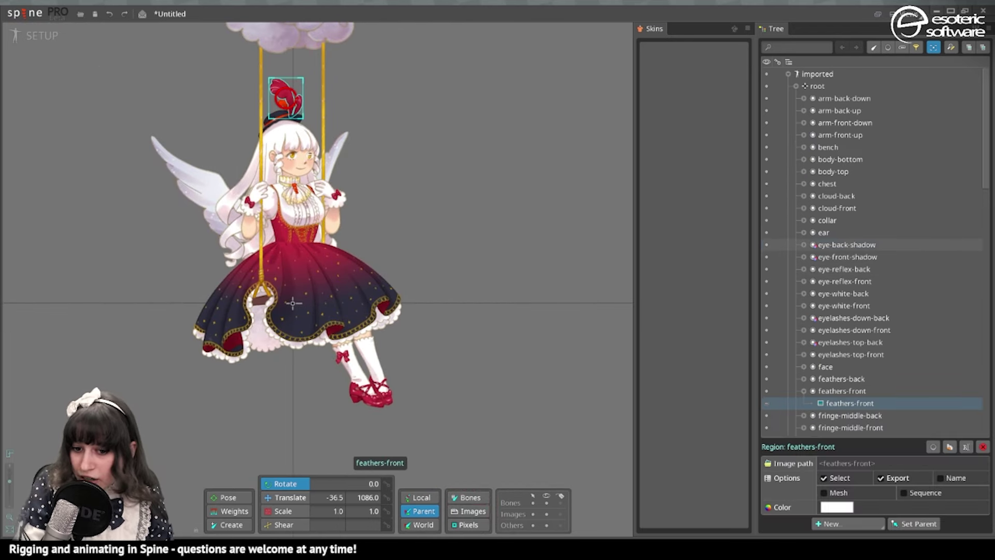
pyautogui.click(841, 244)
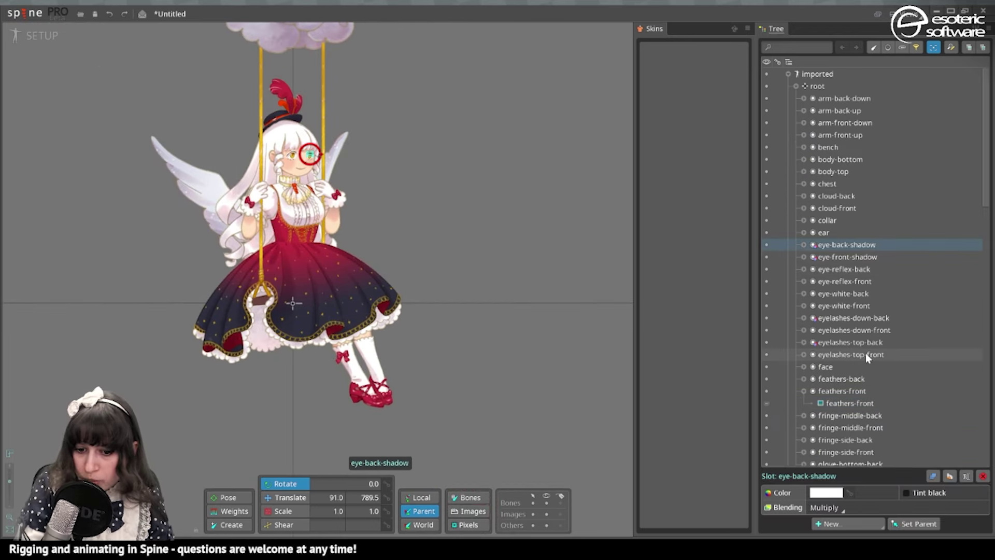
# - Select the 14 draw-order slots from ear through face and group them into a folder named face
pyautogui.scroll(-3, 865, 357)
pyautogui.scroll(3, 855, 311)
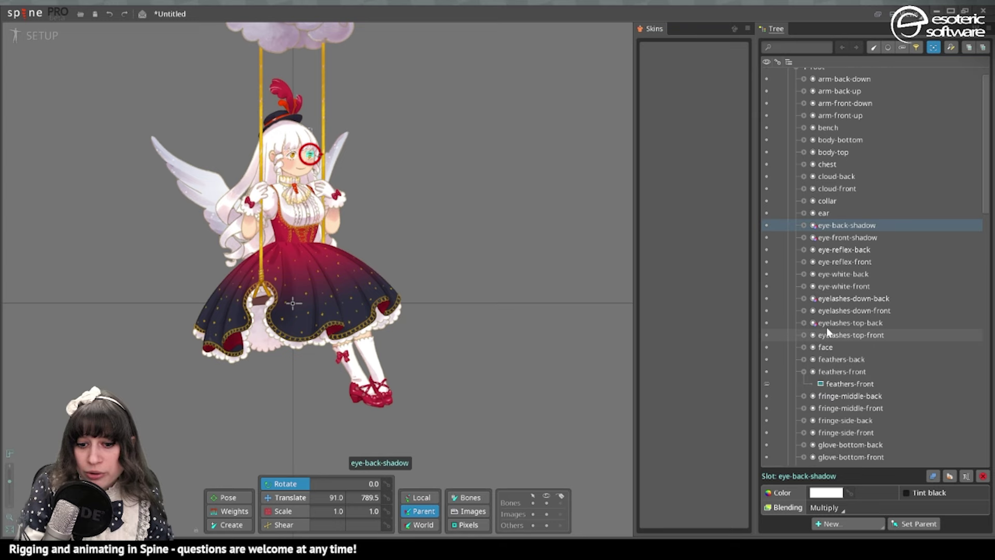
pyautogui.click(933, 475)
pyautogui.scroll(-5, 855, 259)
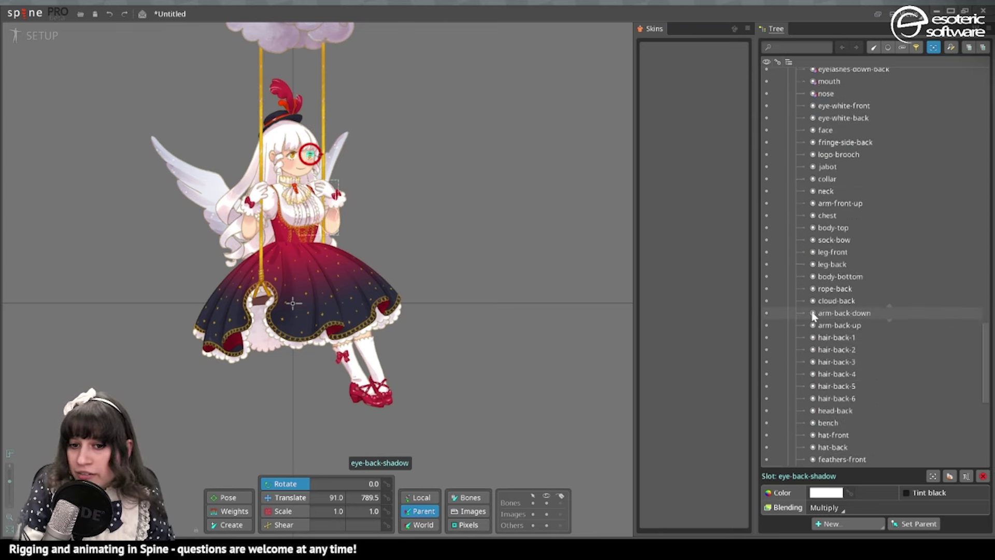
pyautogui.scroll(2, 846, 114)
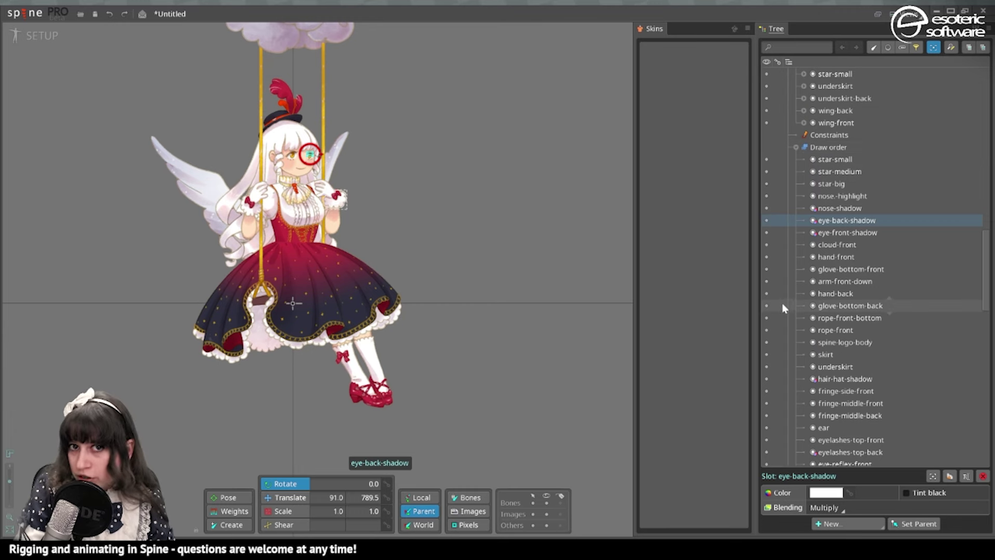
pyautogui.scroll(-1, 800, 319)
pyautogui.scroll(-8, 800, 322)
pyautogui.moveTo(791, 295); pyautogui.dragTo(858, 136)
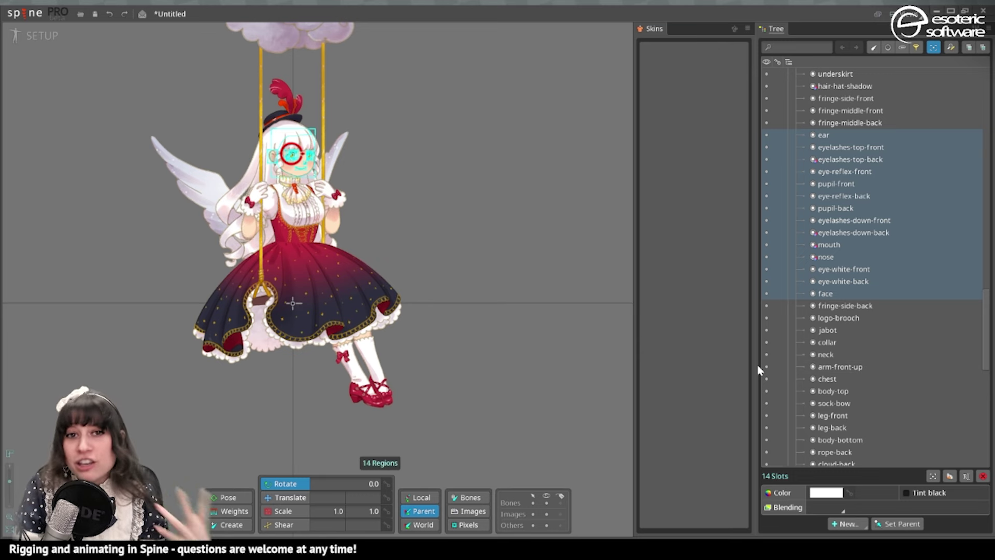
pyautogui.click(847, 524)
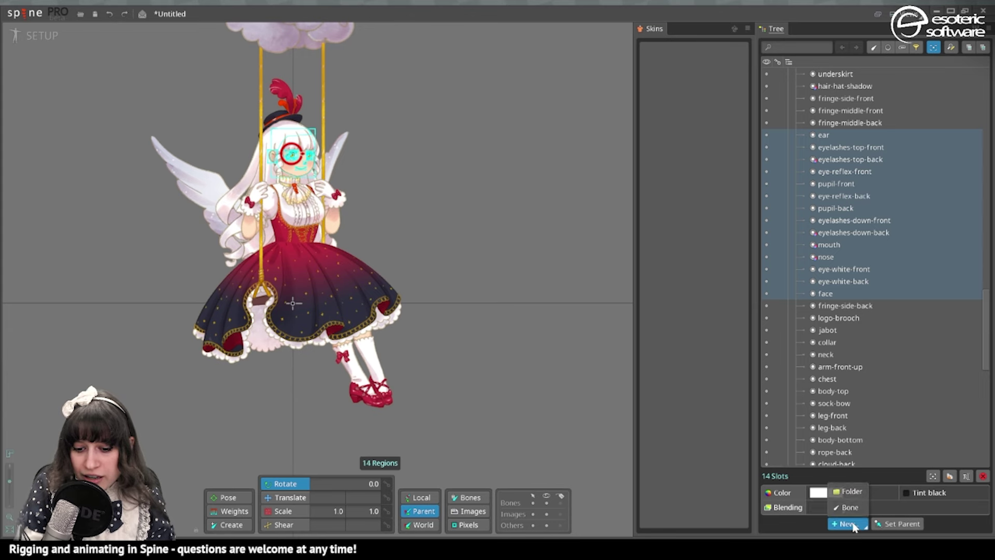
pyautogui.click(850, 492)
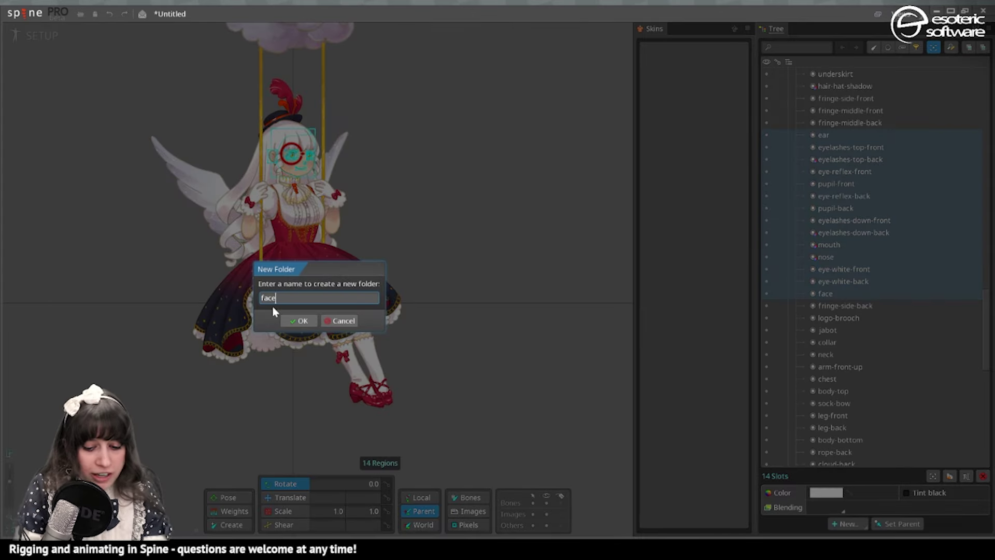
pyautogui.press('Return')
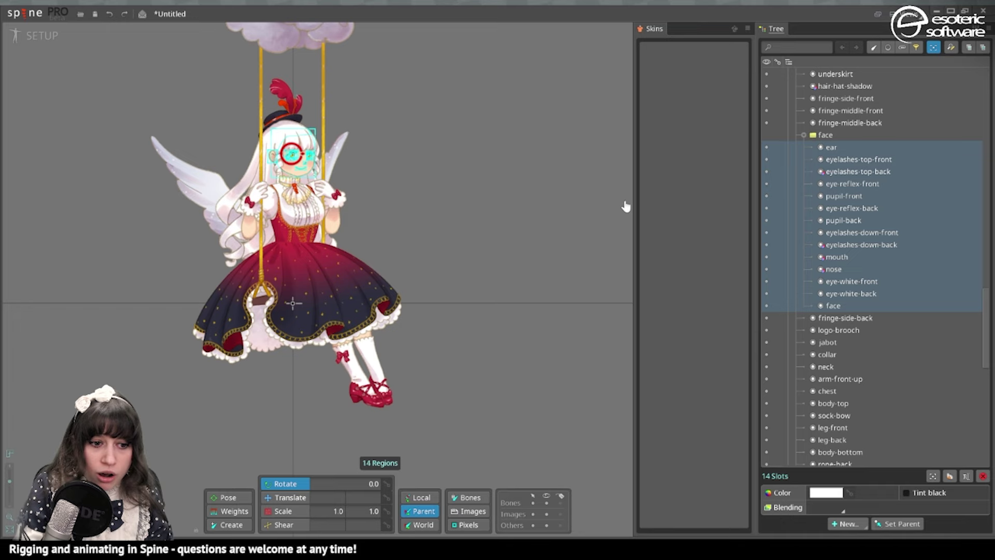
pyautogui.scroll(6, 345, 182)
# - Clear the slot selection and collapse the face folder
pyautogui.click(339, 254)
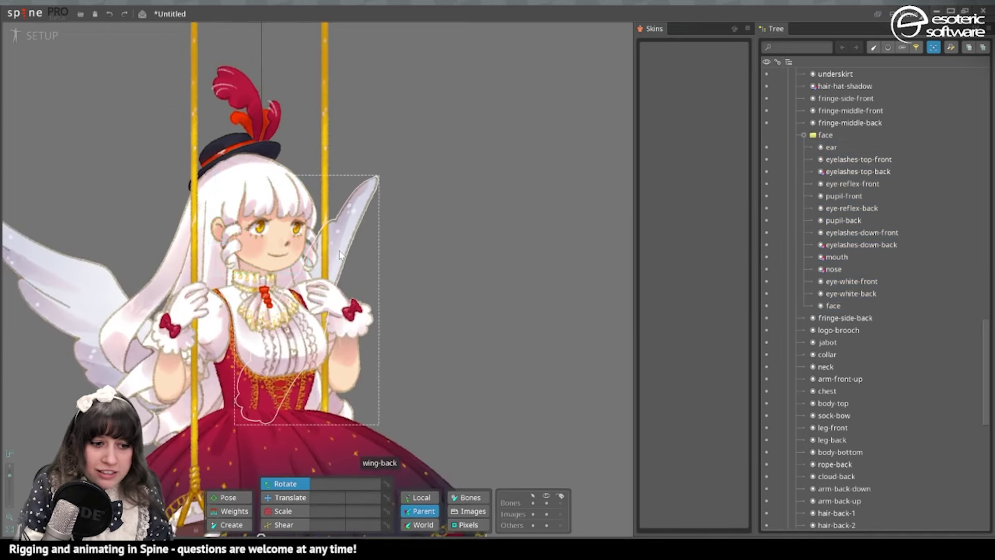
pyautogui.click(817, 135)
pyautogui.click(803, 135)
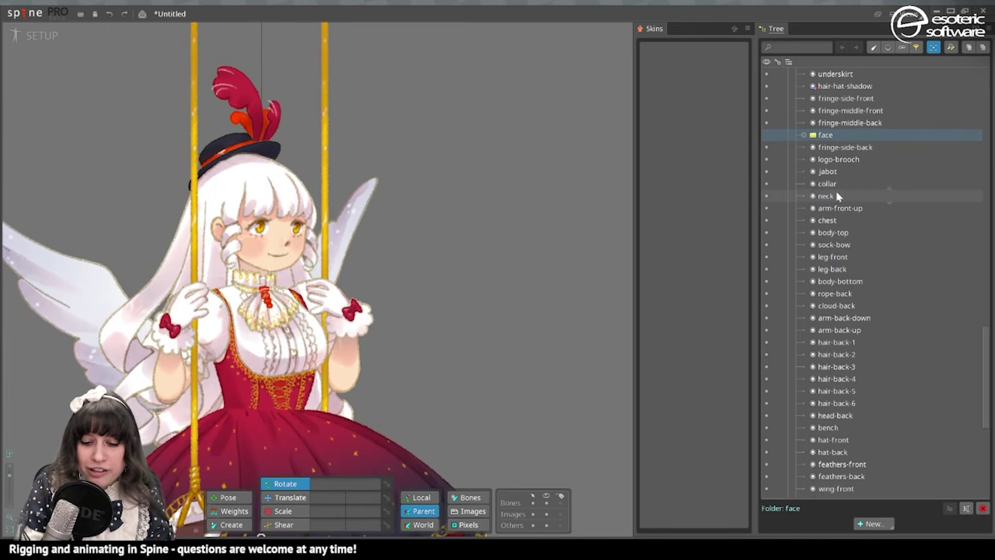
pyautogui.scroll(-2, 785, 356)
pyautogui.scroll(2, 785, 356)
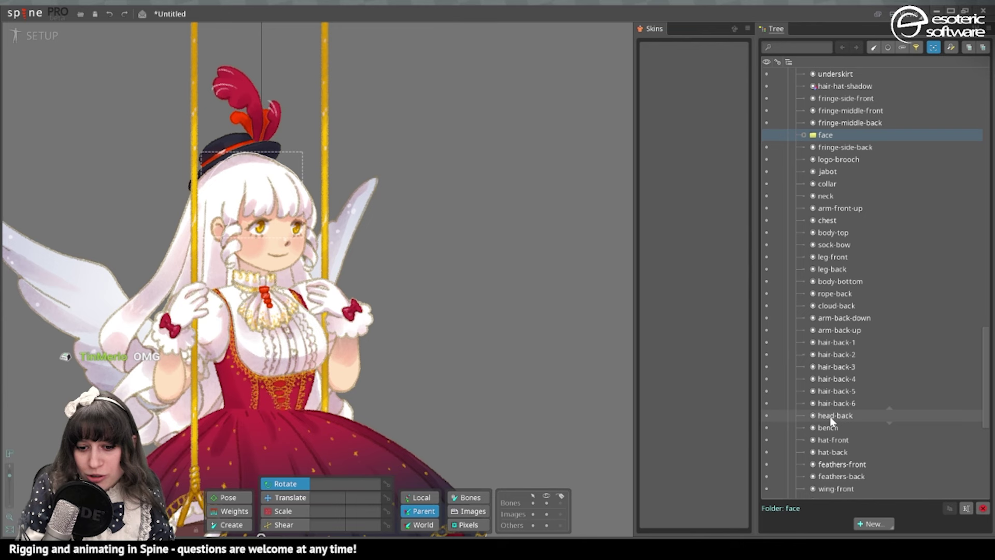
# - Group slots hair-back-1 through hair-back-6 into a hair-back folder and drag it higher in the draw order
pyautogui.click(835, 342)
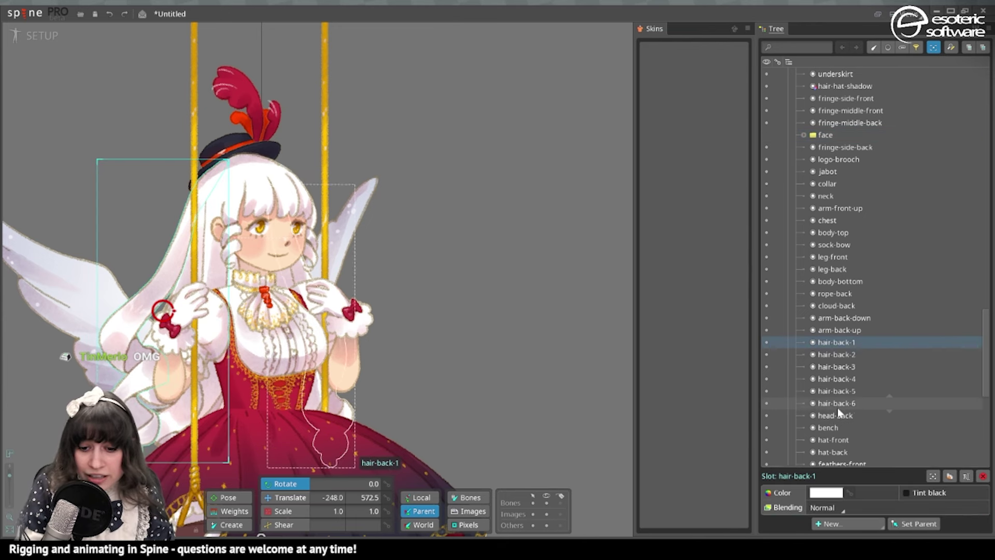
pyautogui.keyDown('shift'); pyautogui.click(856, 402); pyautogui.keyUp('shift')
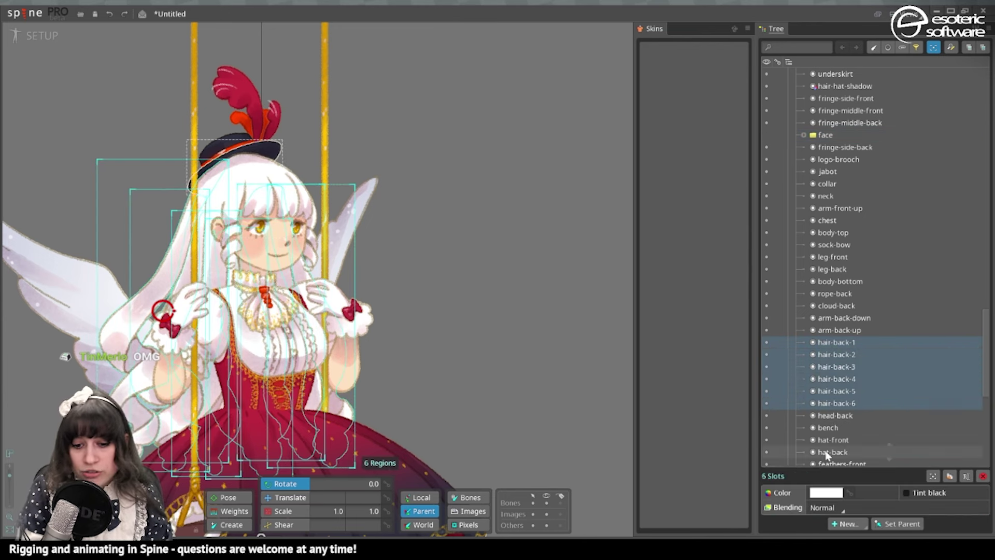
pyautogui.click(846, 523)
pyautogui.click(848, 492)
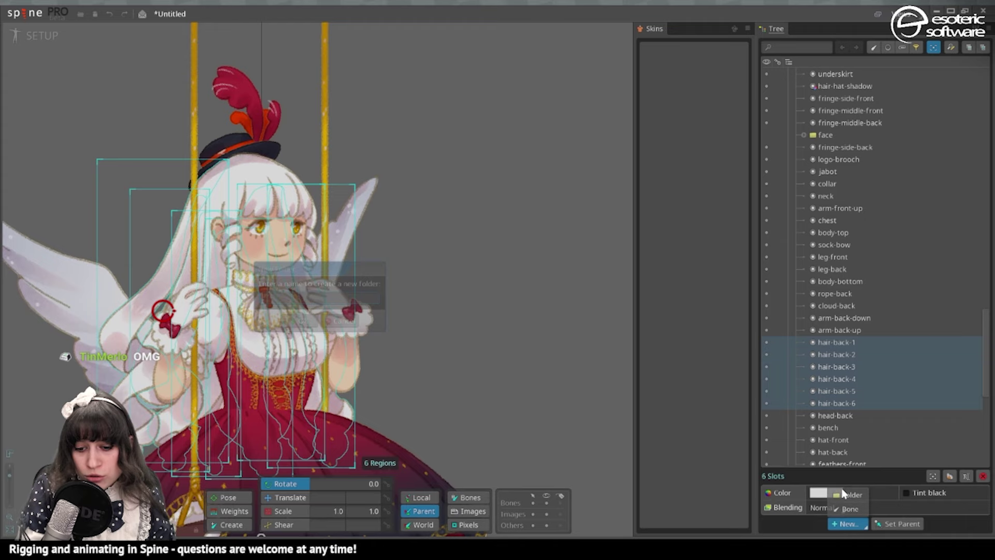
pyautogui.press('Return')
pyautogui.click(806, 343)
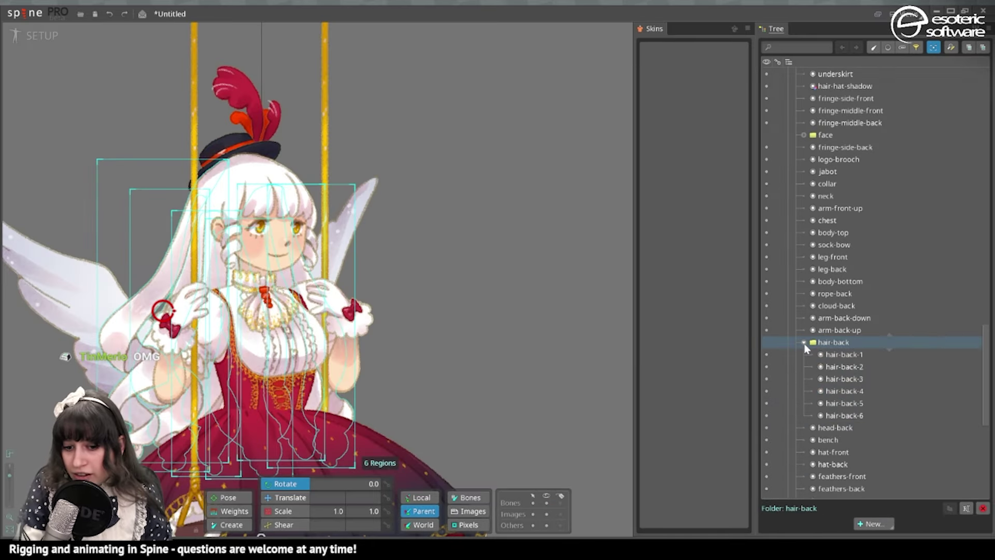
pyautogui.moveTo(844, 344); pyautogui.dragTo(842, 174)
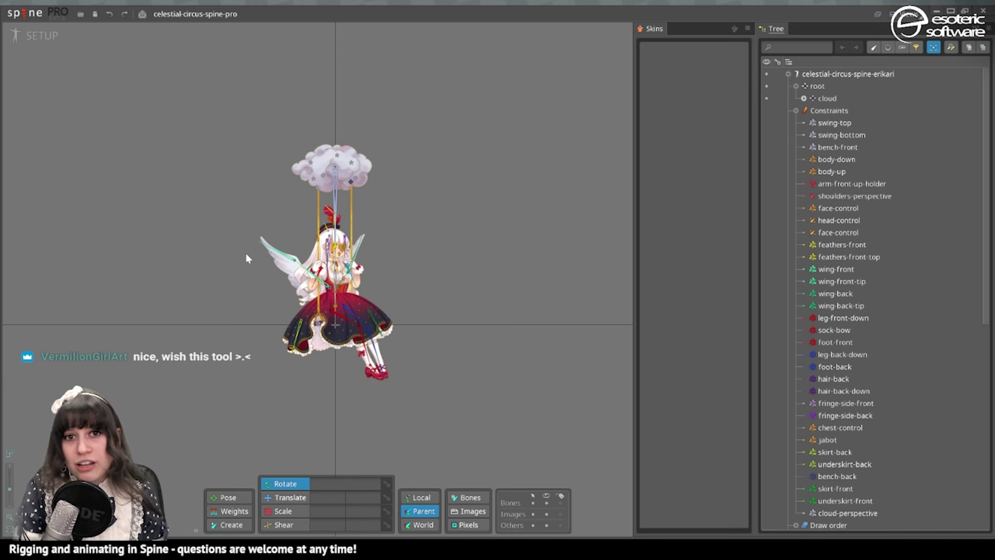
# - Zoom the viewport to inspect the rigged celestial-circus-spine-pro character
pyautogui.scroll(4, 374, 266)
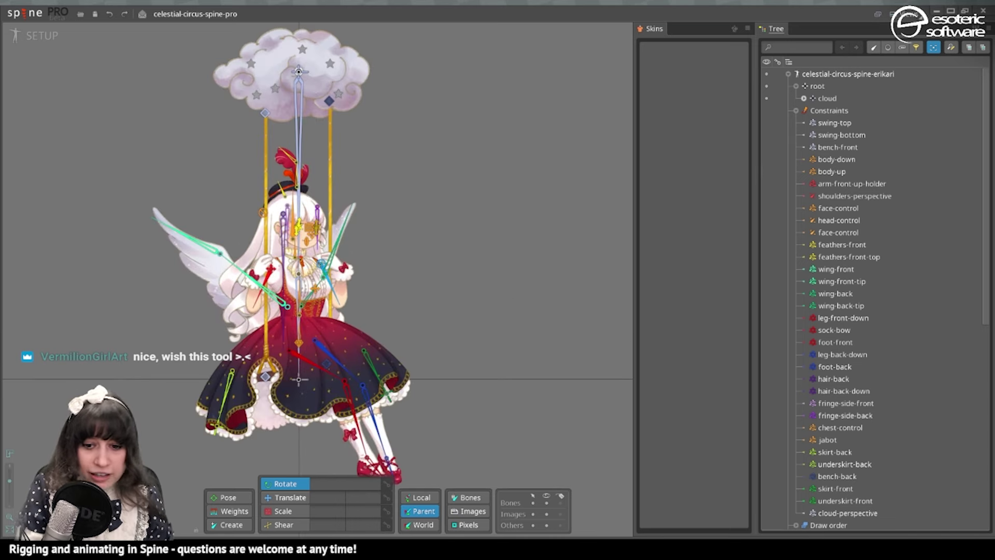
pyautogui.scroll(-10, 857, 474)
pyautogui.scroll(10, 856, 475)
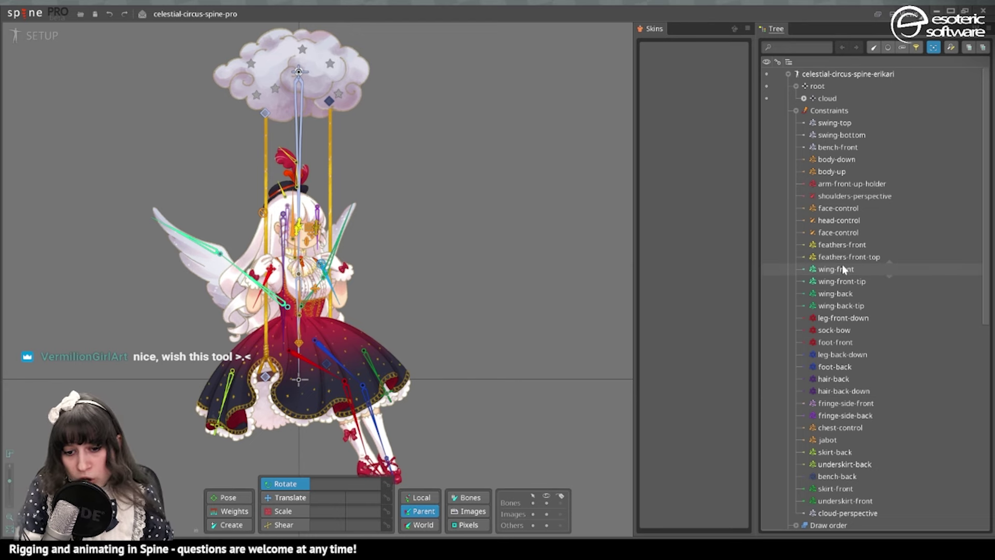
# - Put the wing-front through wing-back-tip physics constraints into a folder named wings, then collapse it
pyautogui.click(824, 268)
pyautogui.scroll(-2, 860, 202)
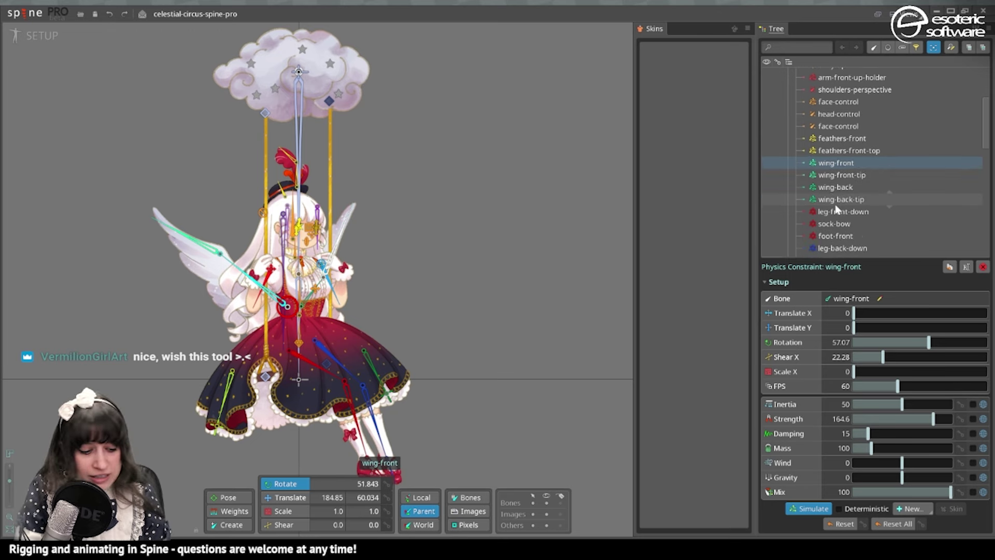
pyautogui.keyDown('shift'); pyautogui.click(838, 201); pyautogui.keyUp('shift')
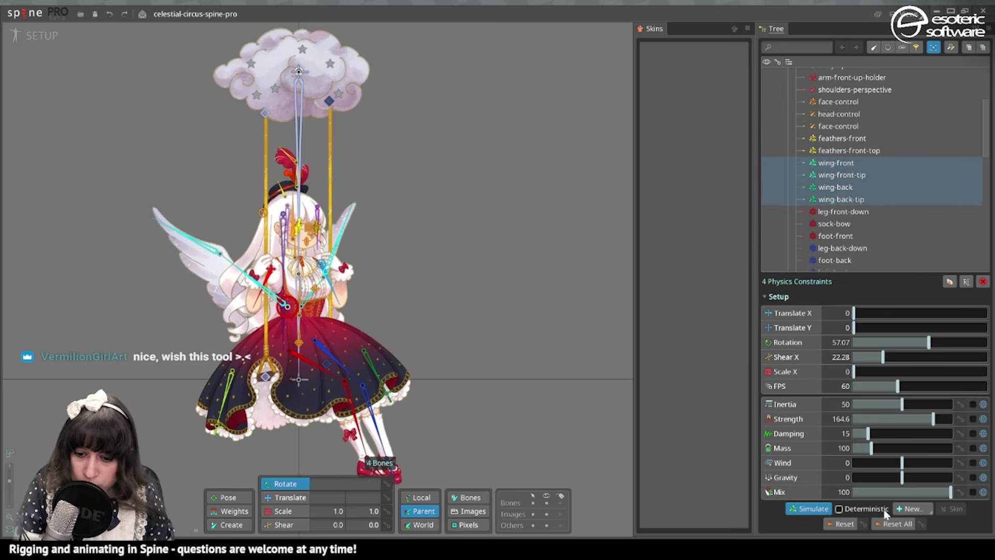
pyautogui.click(908, 523)
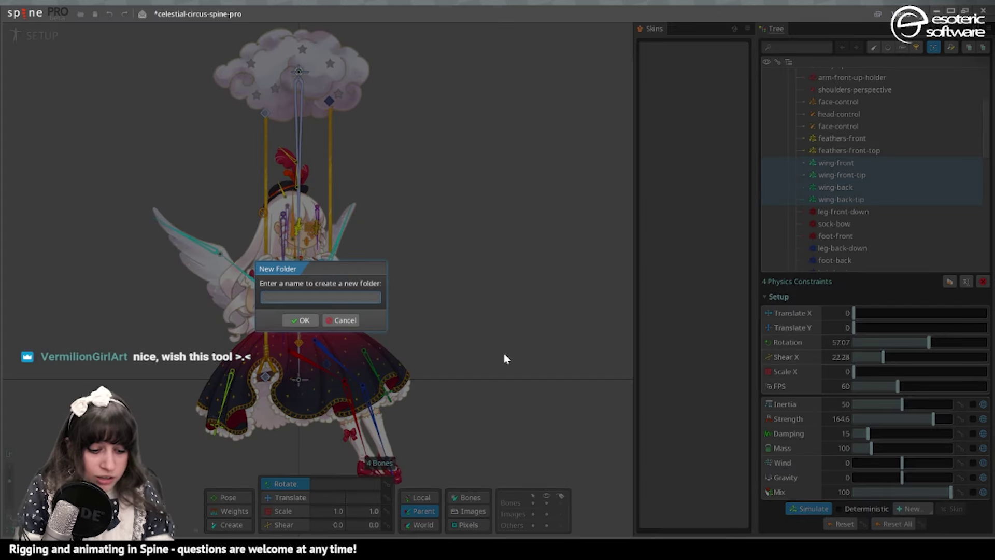
pyautogui.write('wings')
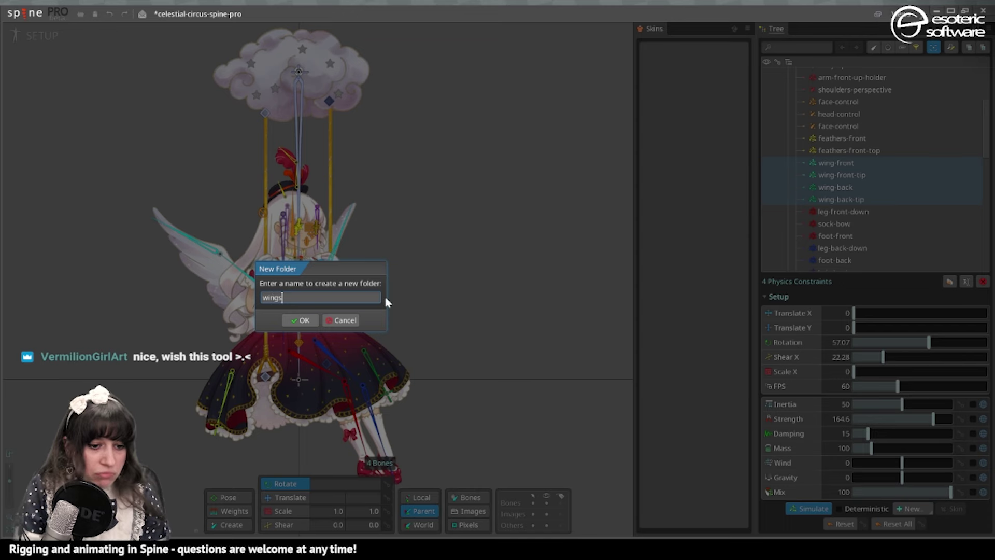
pyautogui.click(300, 319)
pyautogui.click(826, 163)
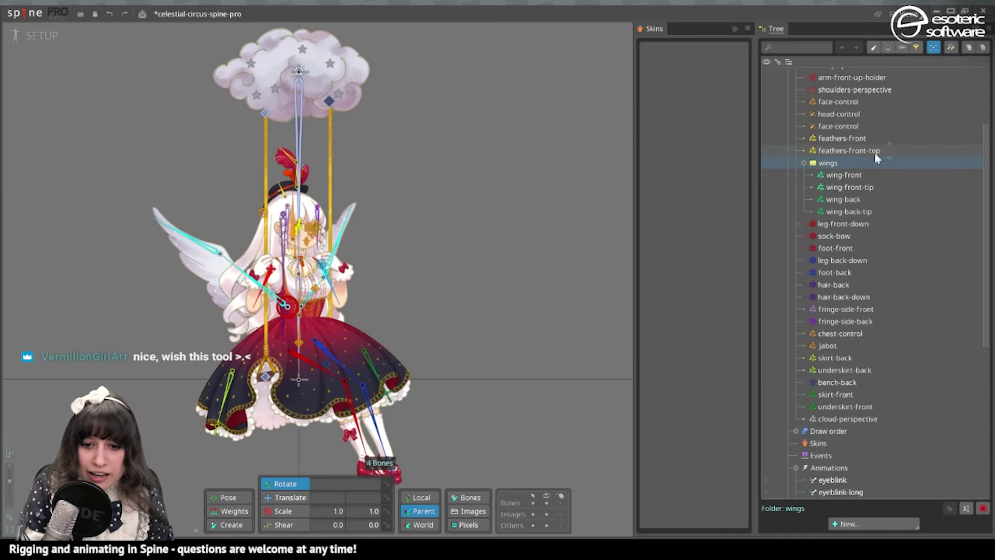
pyautogui.click(804, 163)
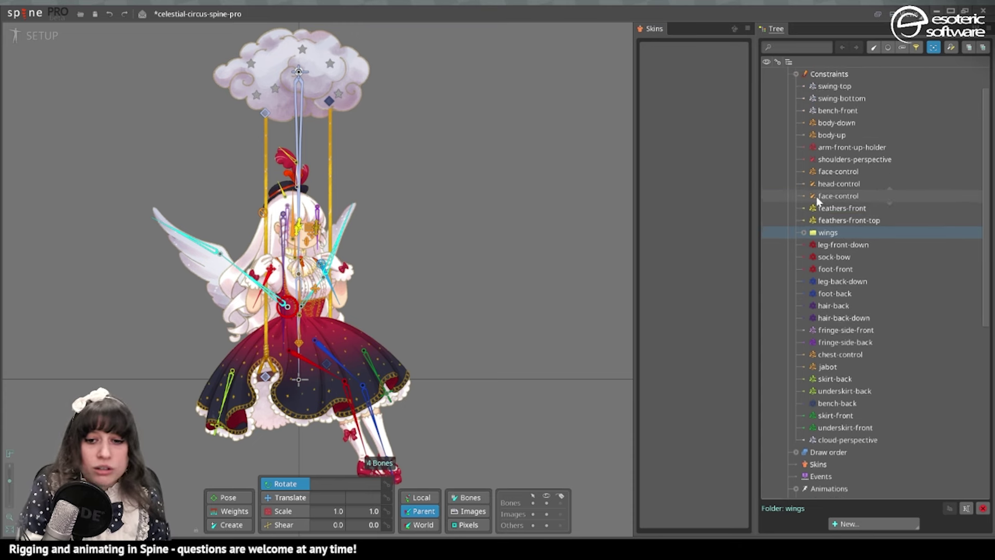
pyautogui.scroll(2, 829, 197)
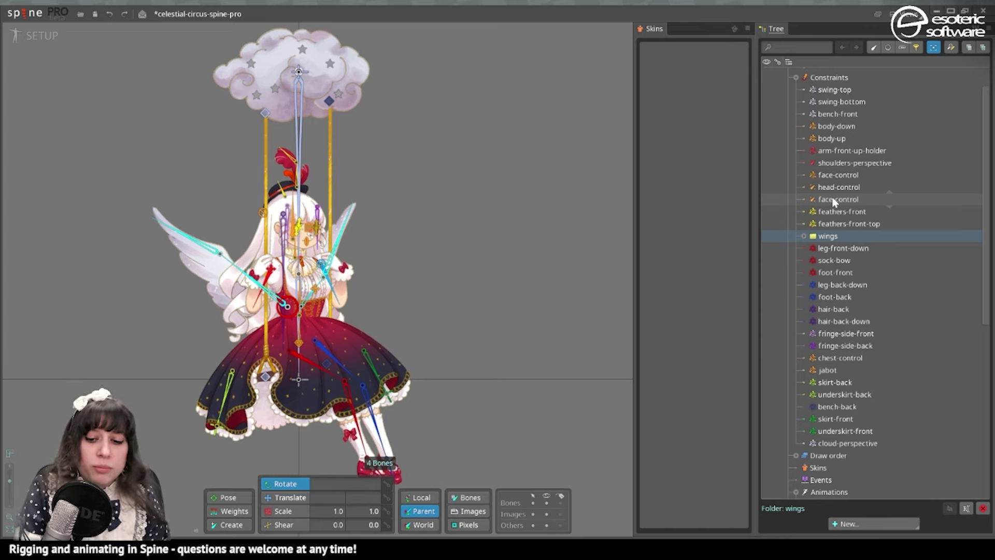
pyautogui.click(311, 235)
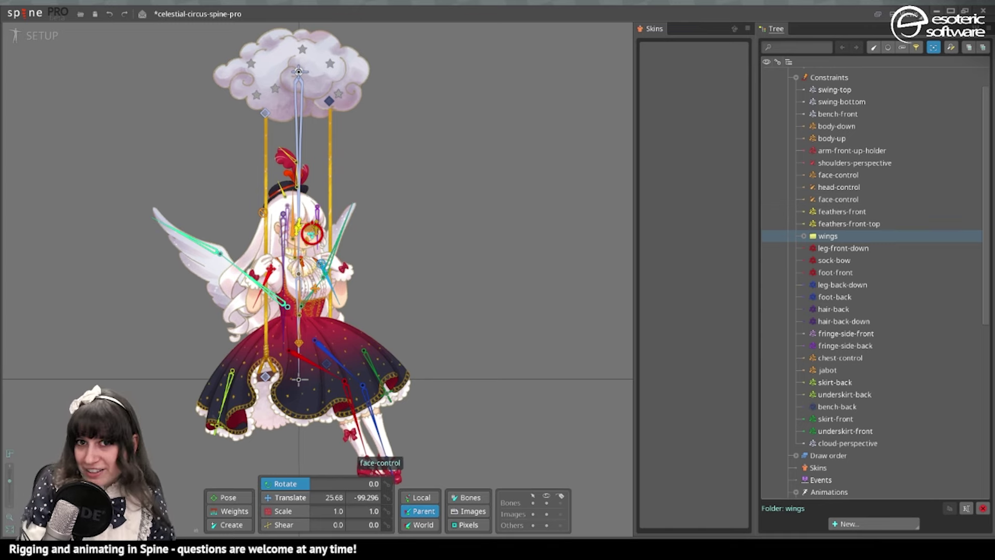